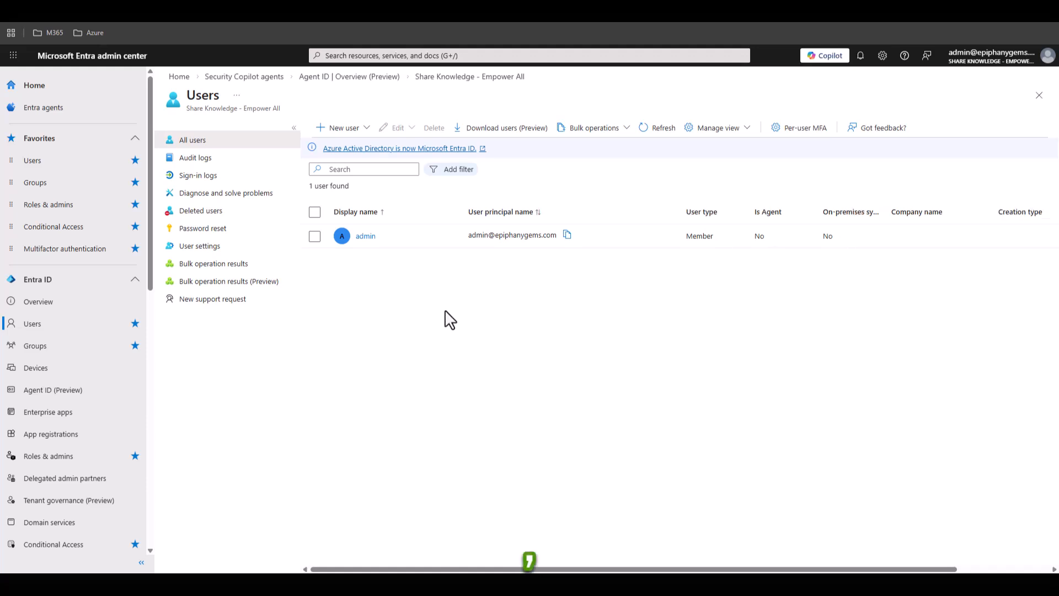
left_click(369, 132)
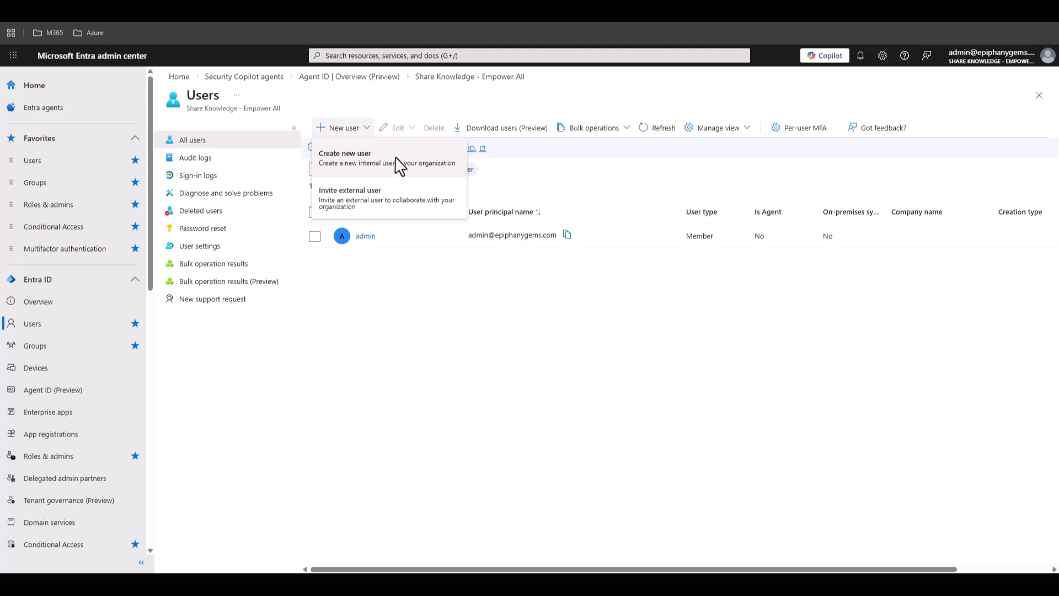
left_click(620, 133)
left_click(621, 132)
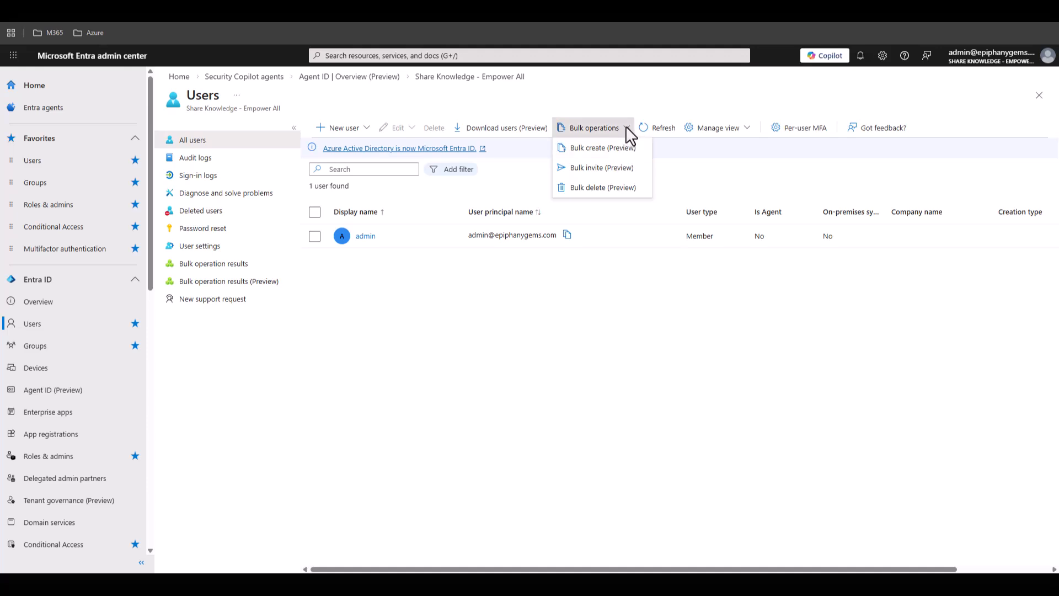
left_click(625, 127)
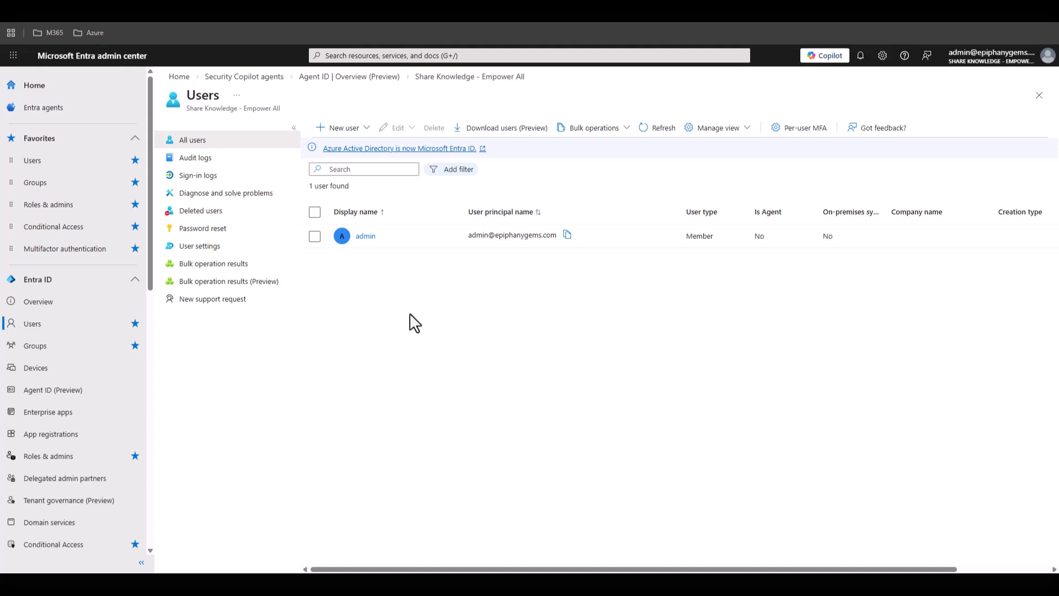
left_click(103, 33)
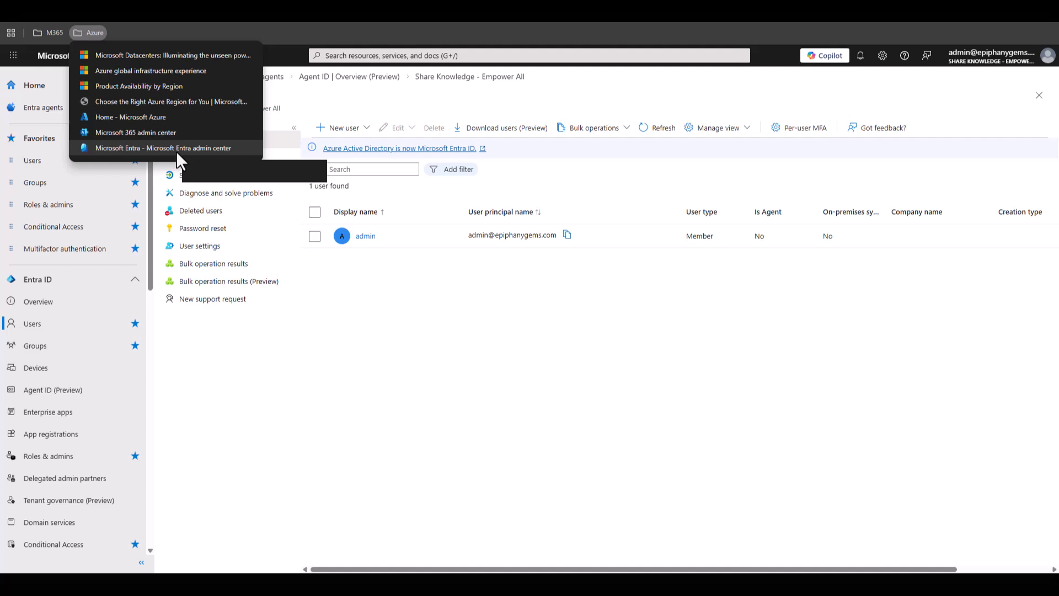
left_click(340, 331)
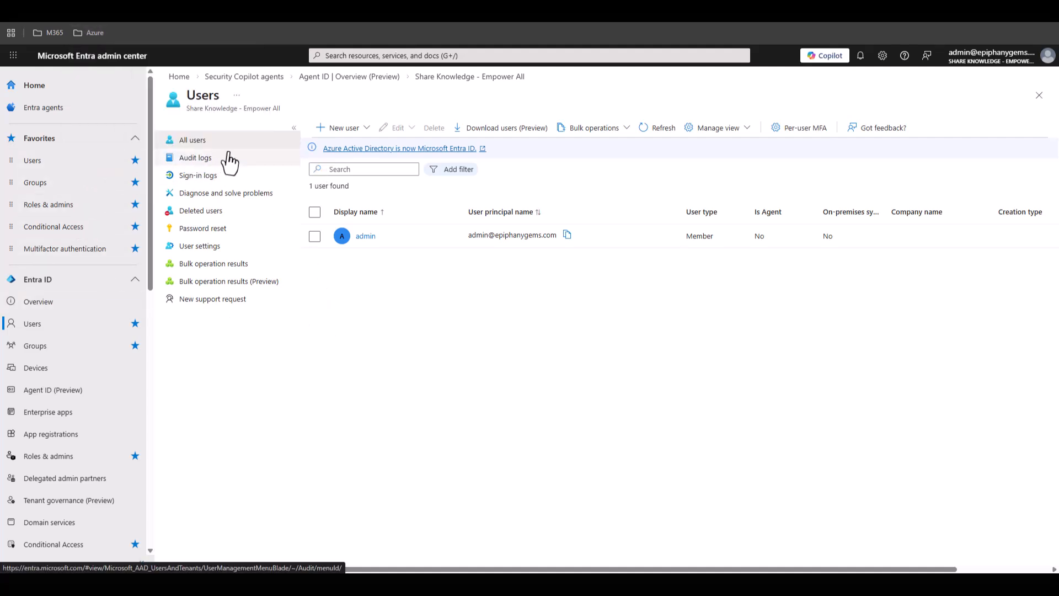
- Start creating a new internal user and fill in the user principal name with the epiphanygems.com domain
left_click(369, 130)
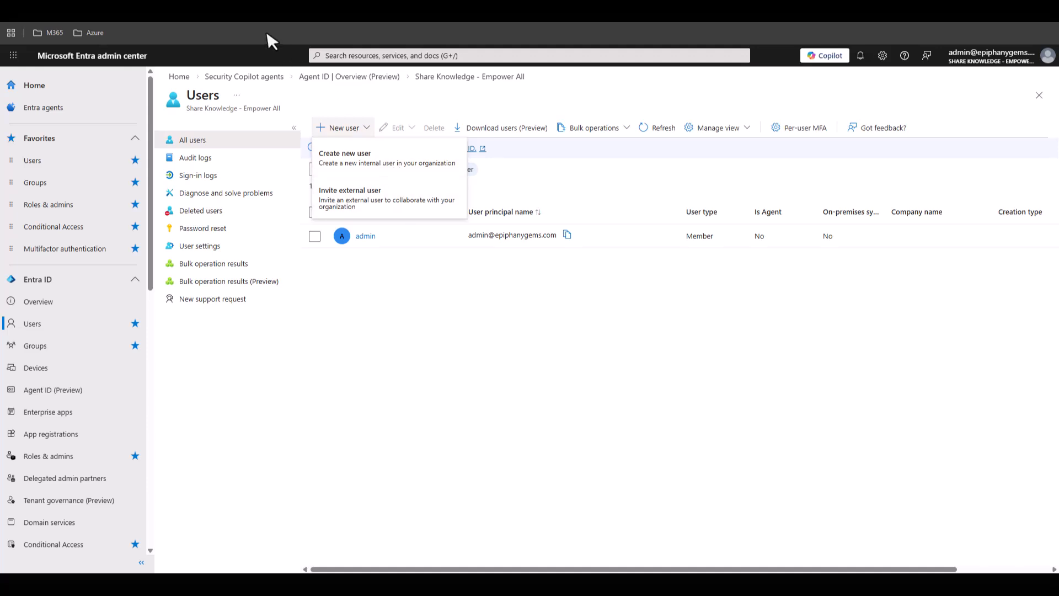
left_click(385, 168)
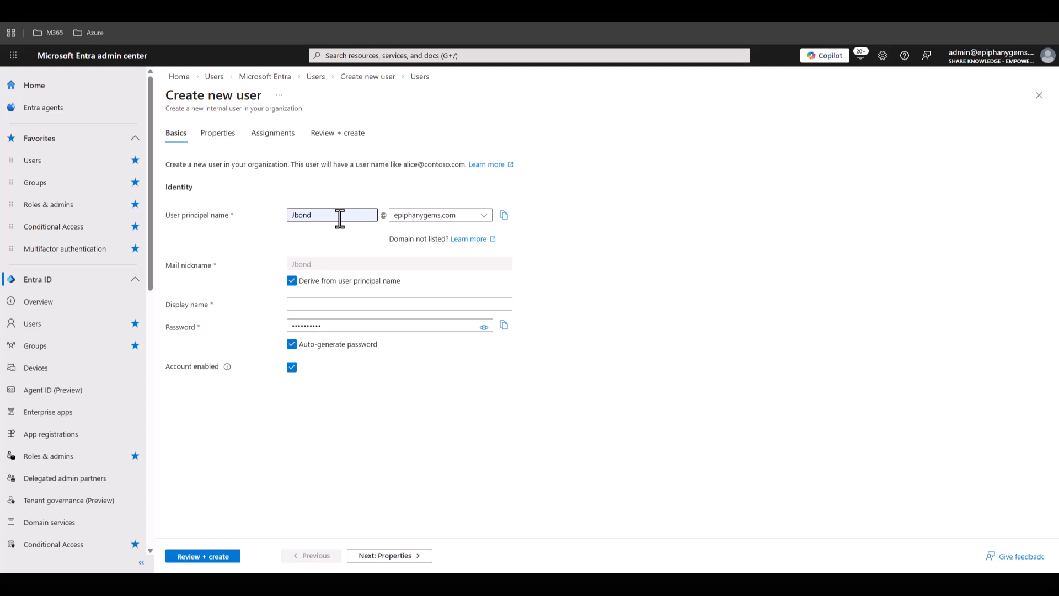
left_click_drag(340, 216, 288, 221)
left_click(332, 263)
- Enter the new user's full display name and leave the account enabled
left_click(328, 305)
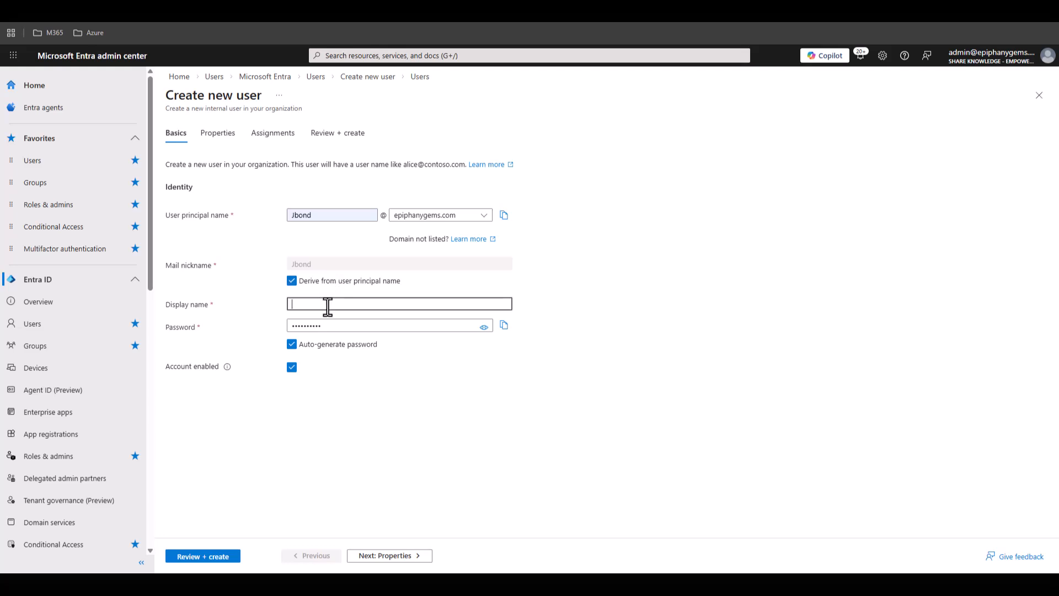
type("James Bond")
left_click(292, 368)
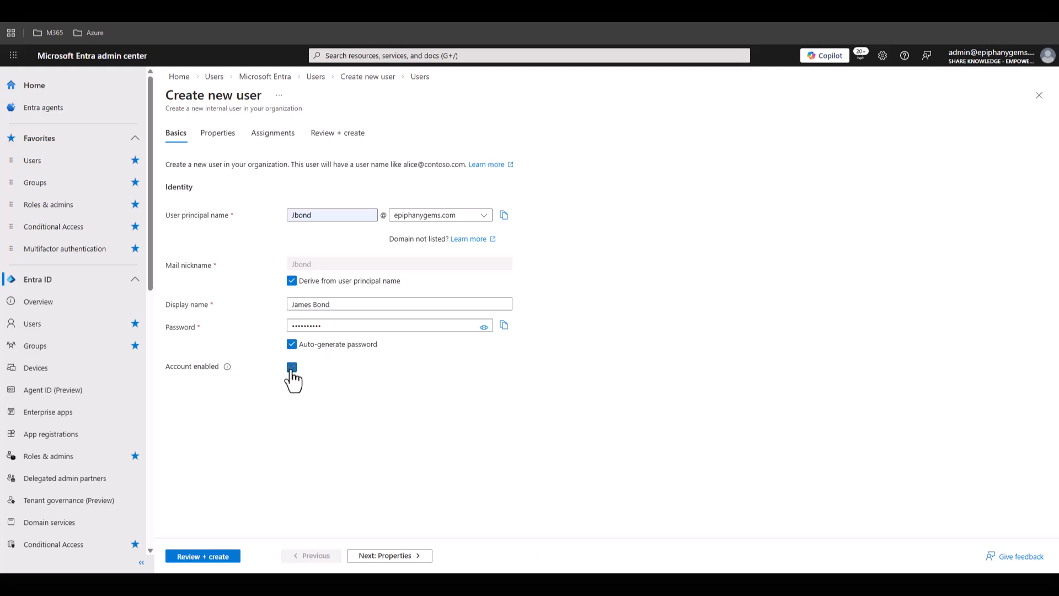
left_click(291, 369)
- Set the new user's department to Marketing in the job information
left_click(410, 557)
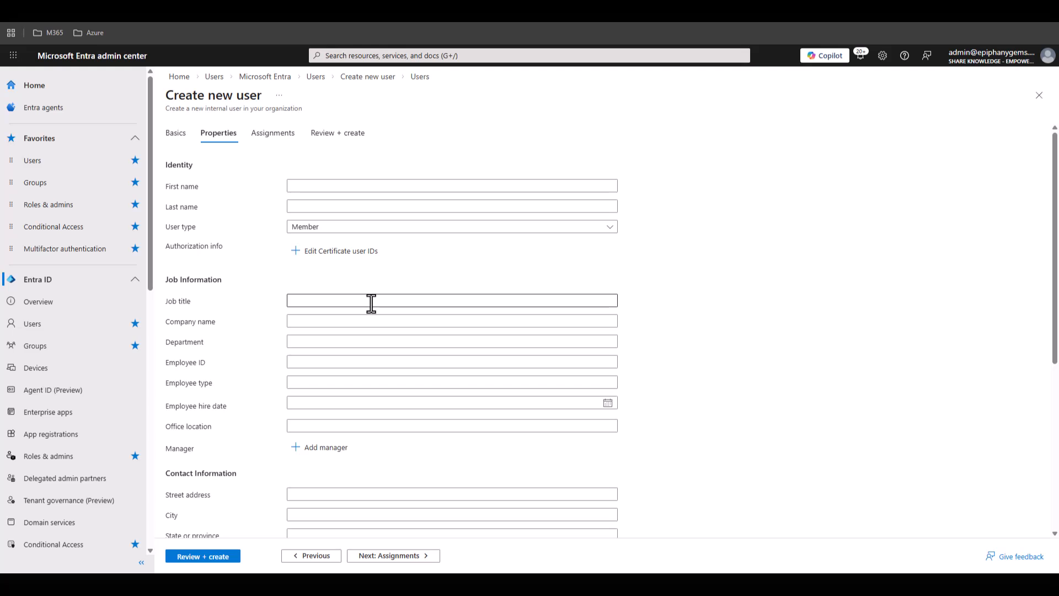
scroll(371, 303, "down", 1)
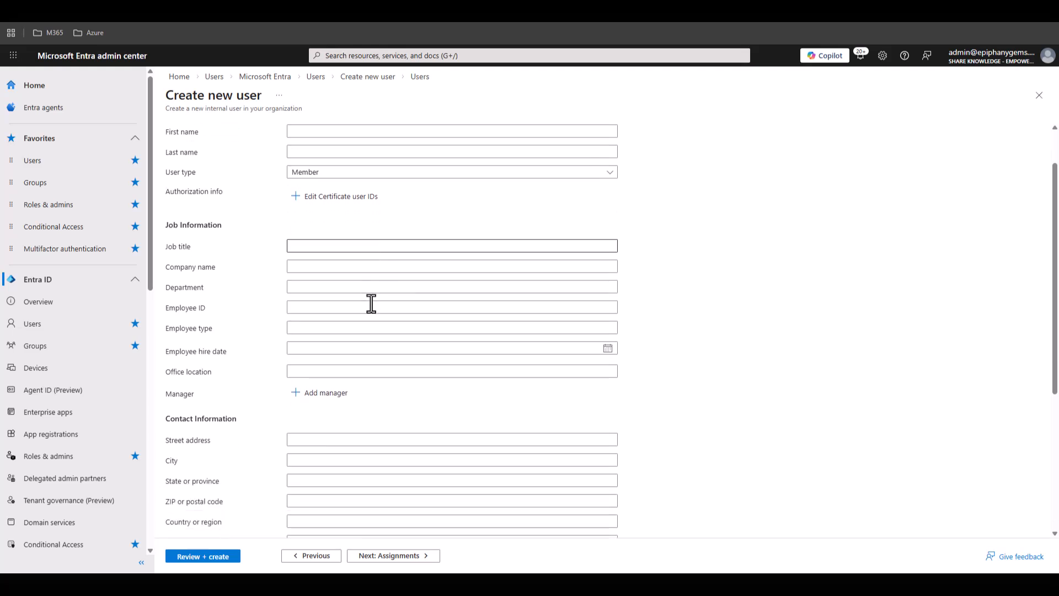
scroll(371, 302, "down", 1)
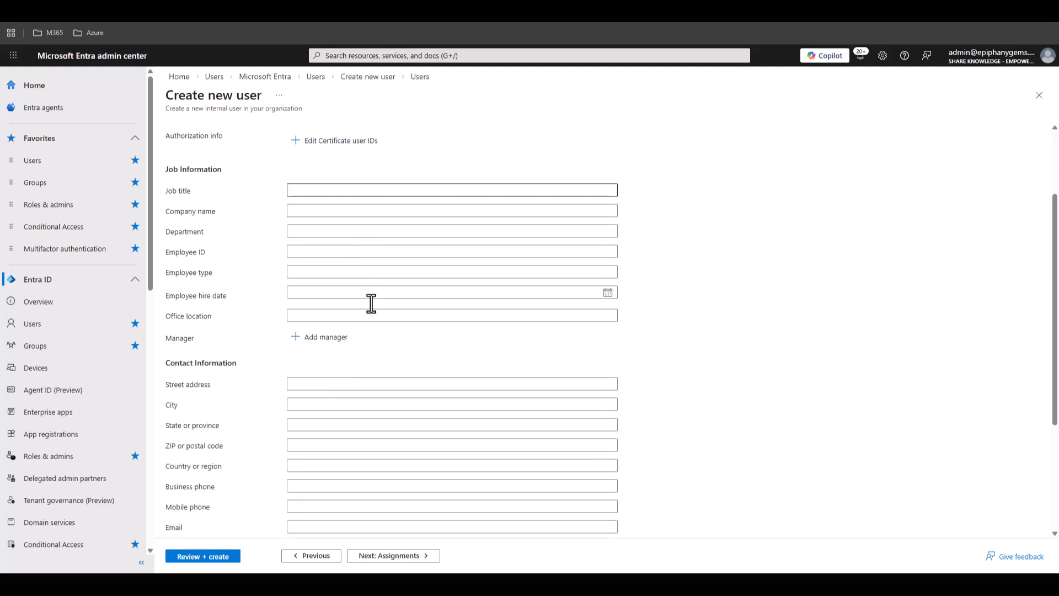
left_click(354, 233)
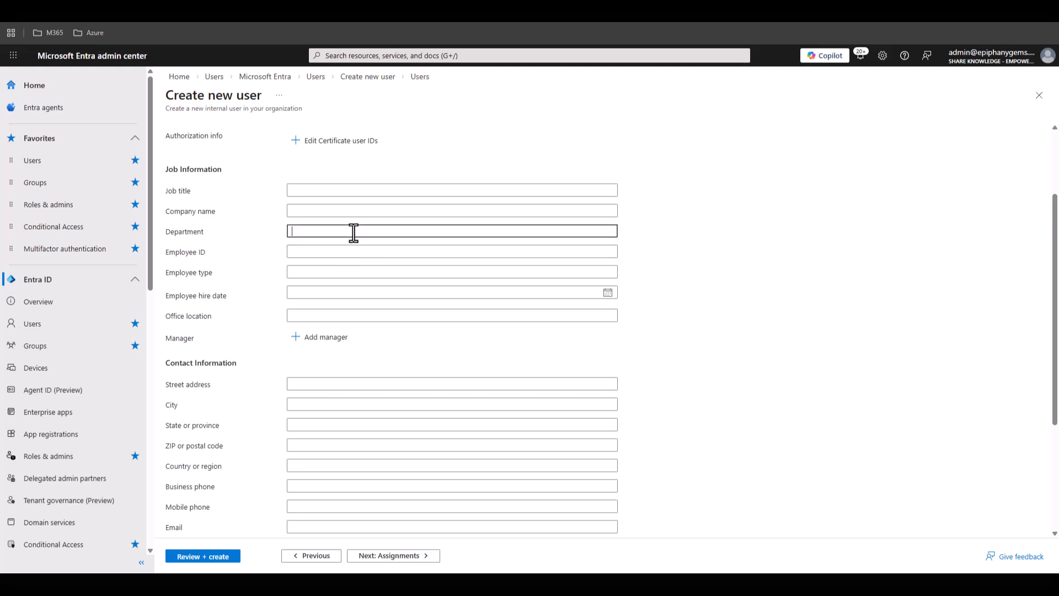
type("Marketing")
- Set the new user's usage location to Australia
scroll(353, 232, "down", 3)
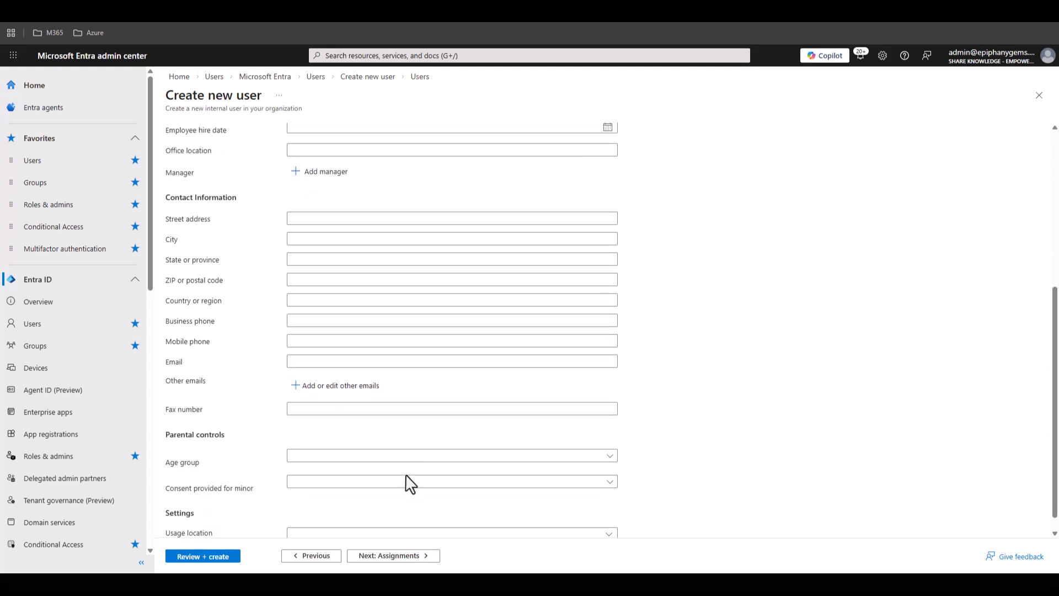
scroll(458, 505, "down", 1)
left_click(558, 516)
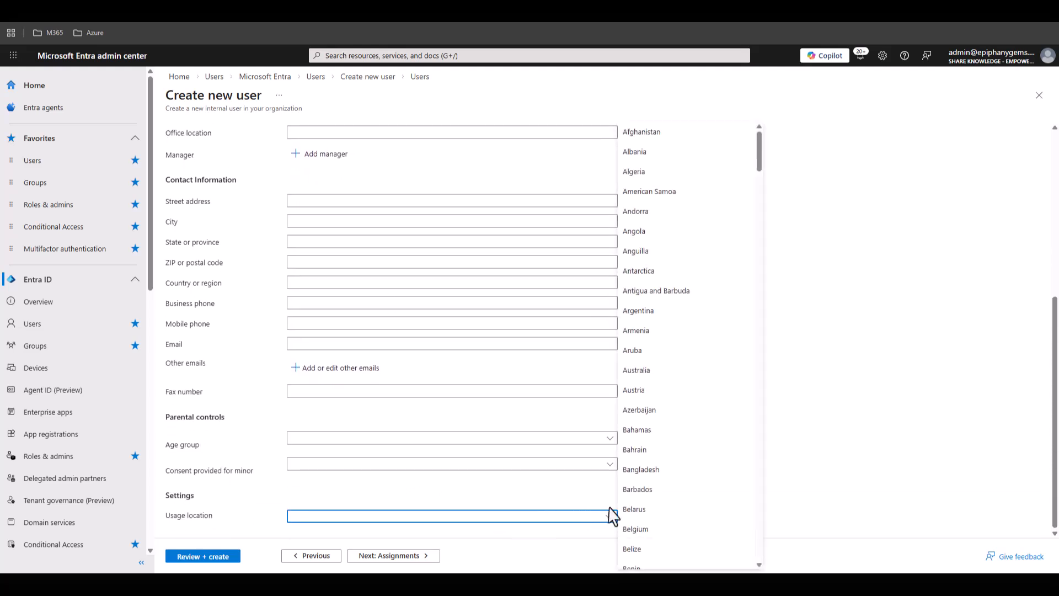
left_click(679, 375)
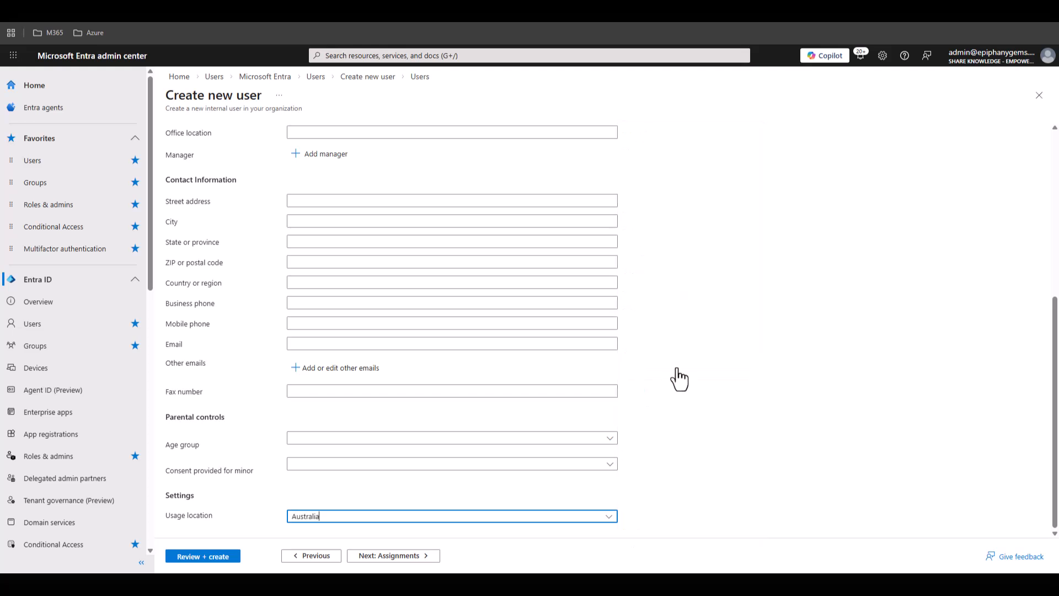
left_click(651, 512)
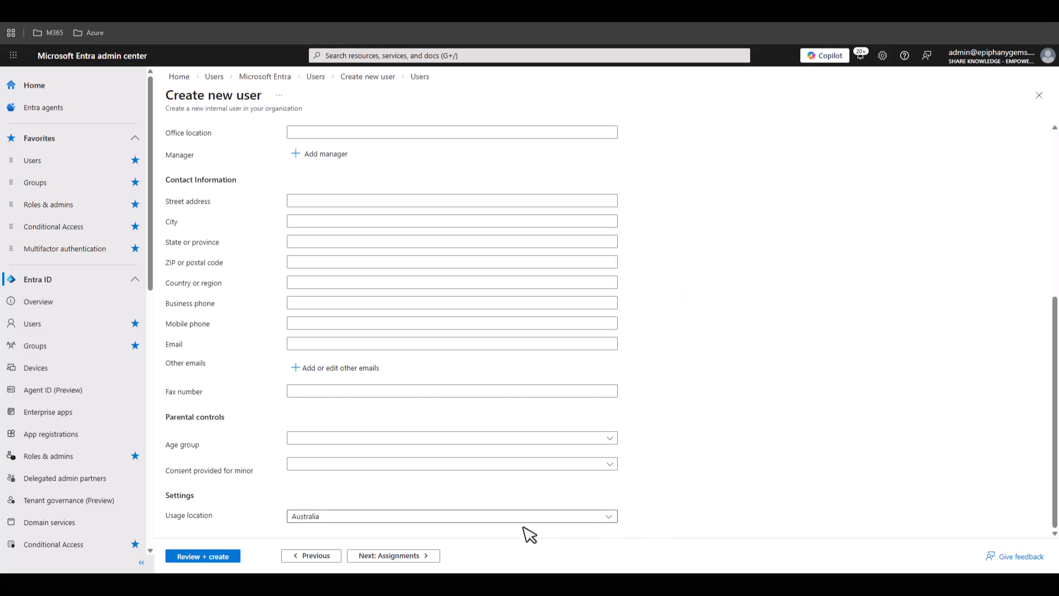
- Look through the directory roles available for assignment to the new user, without assigning any
left_click(411, 557)
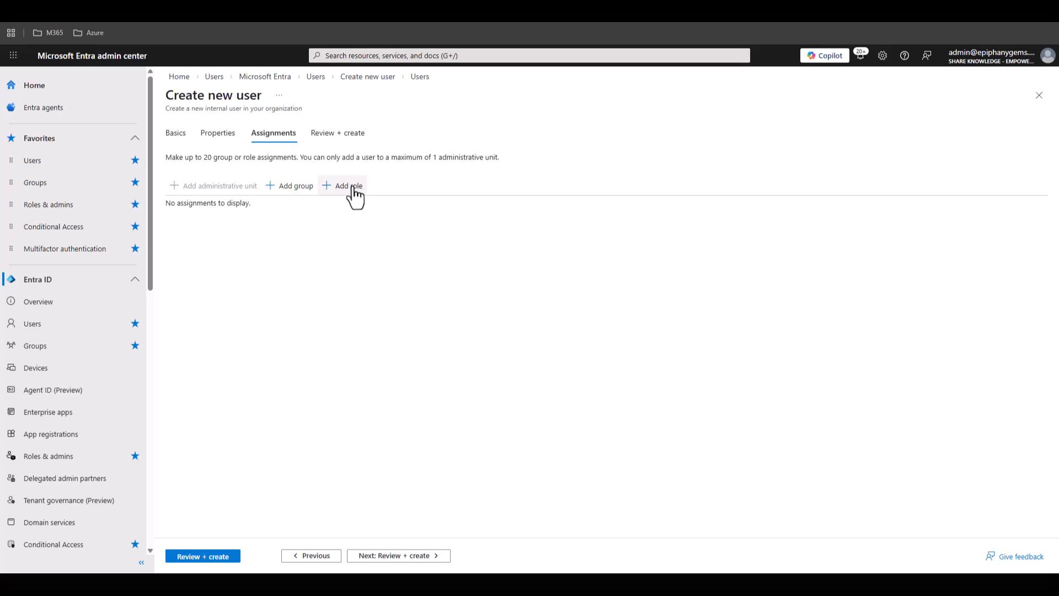
left_click(354, 187)
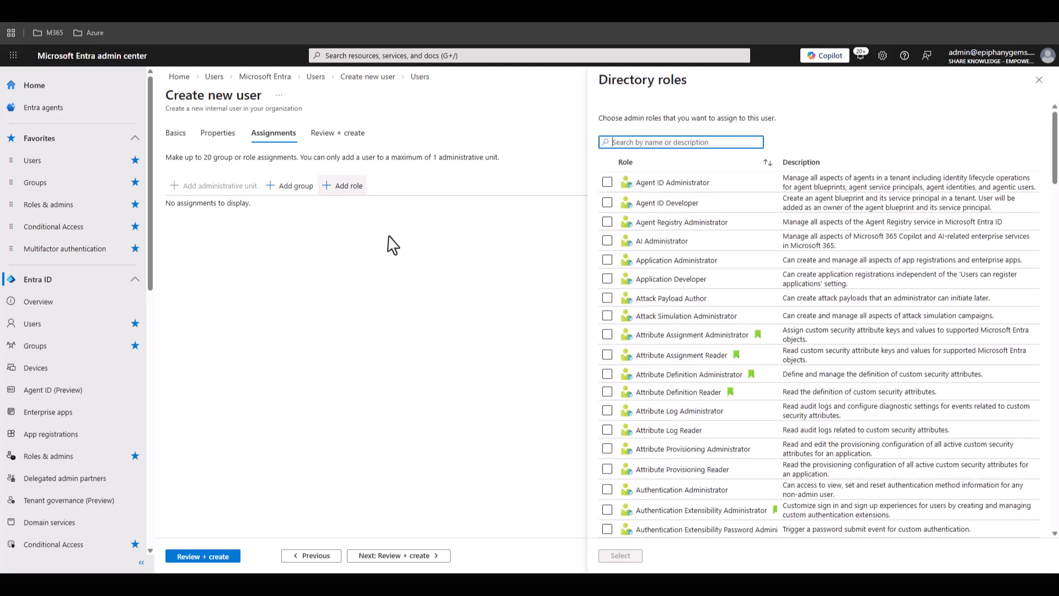
left_click(1040, 80)
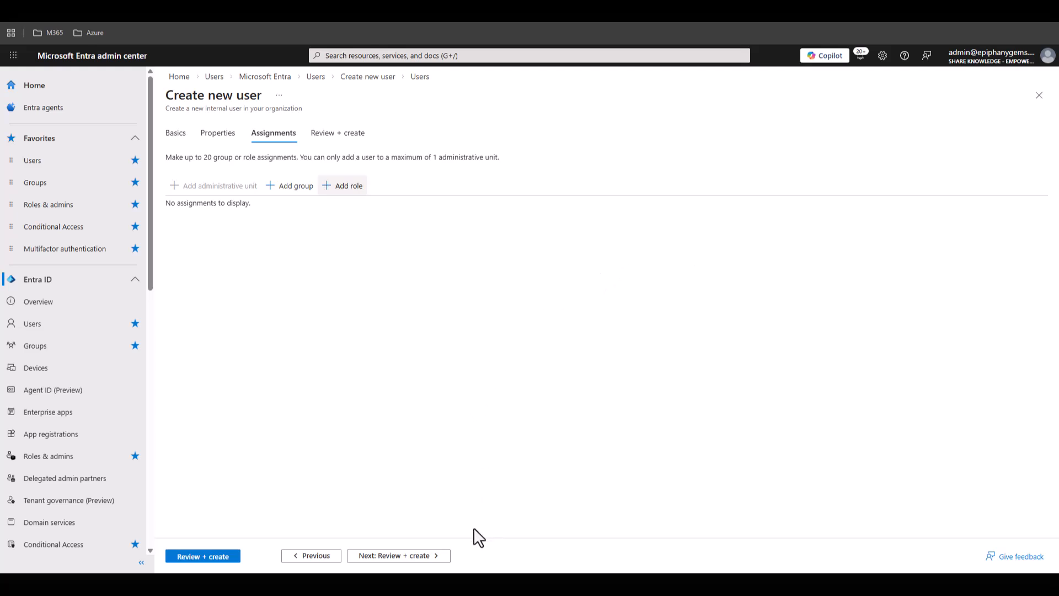
- Review and create the new user, and refresh the list of all users
left_click(435, 555)
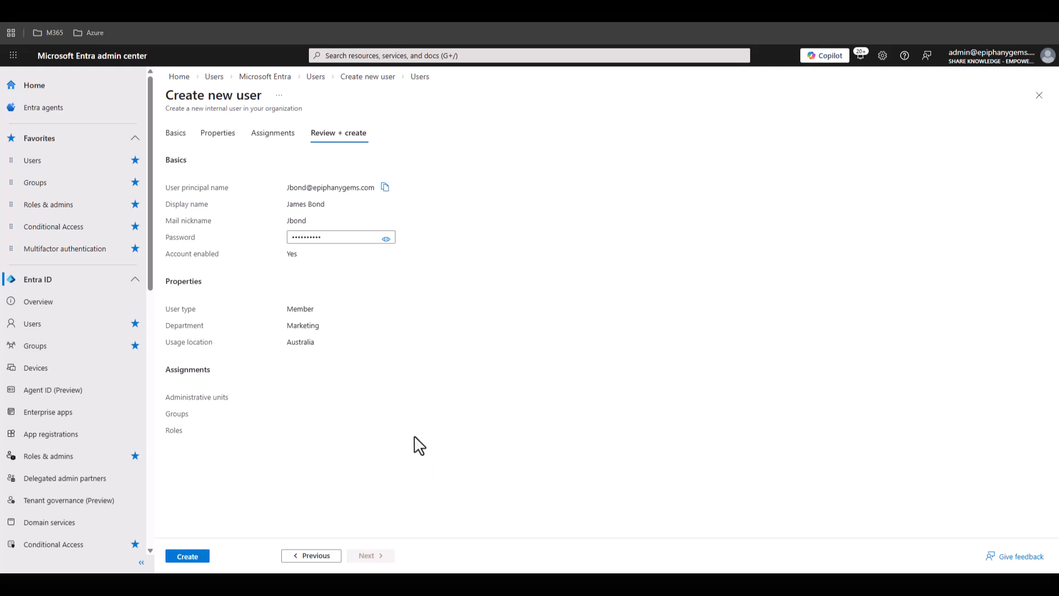
left_click(201, 558)
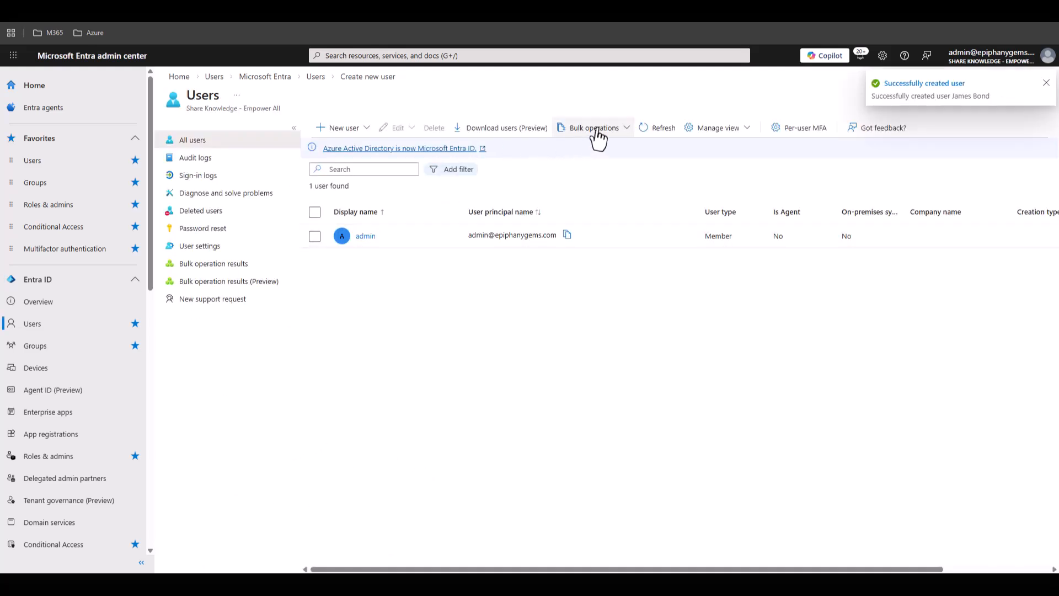
left_click(654, 129)
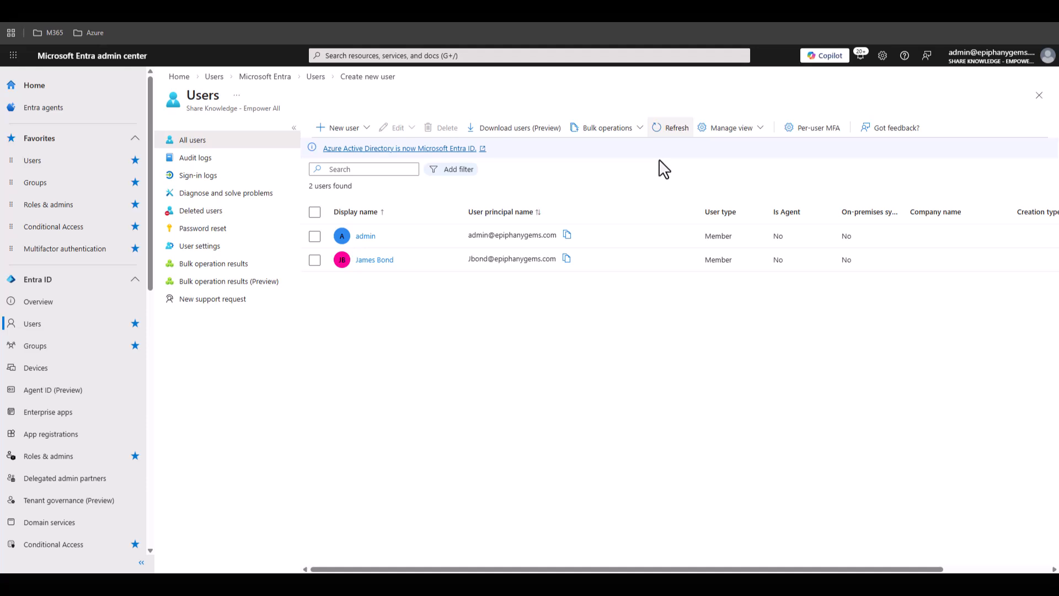
- Download the CSV template for bulk creating users and open it in Excel
left_click(626, 133)
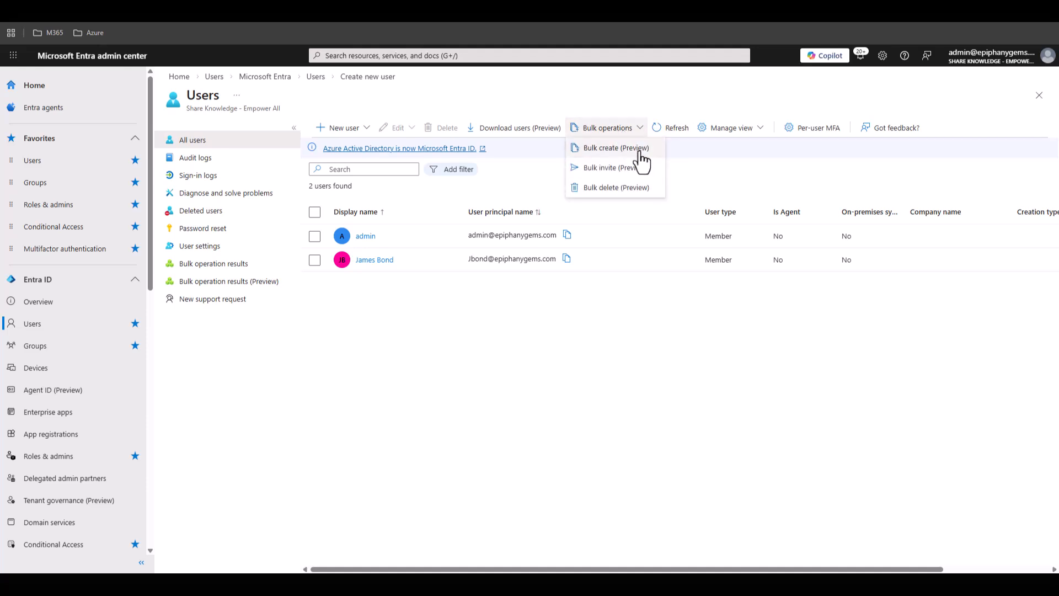
left_click(641, 152)
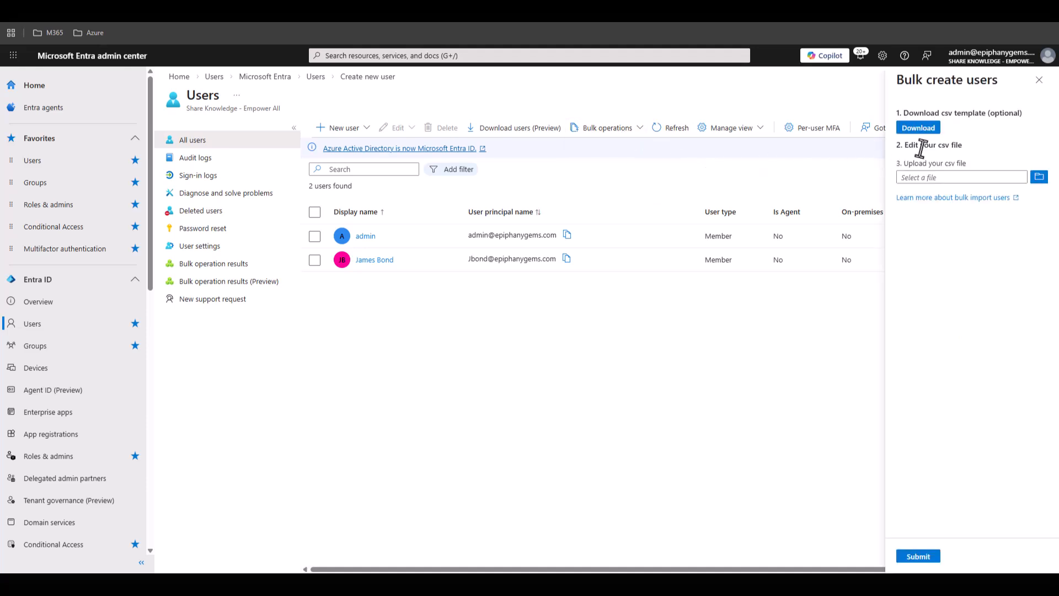
left_click(929, 129)
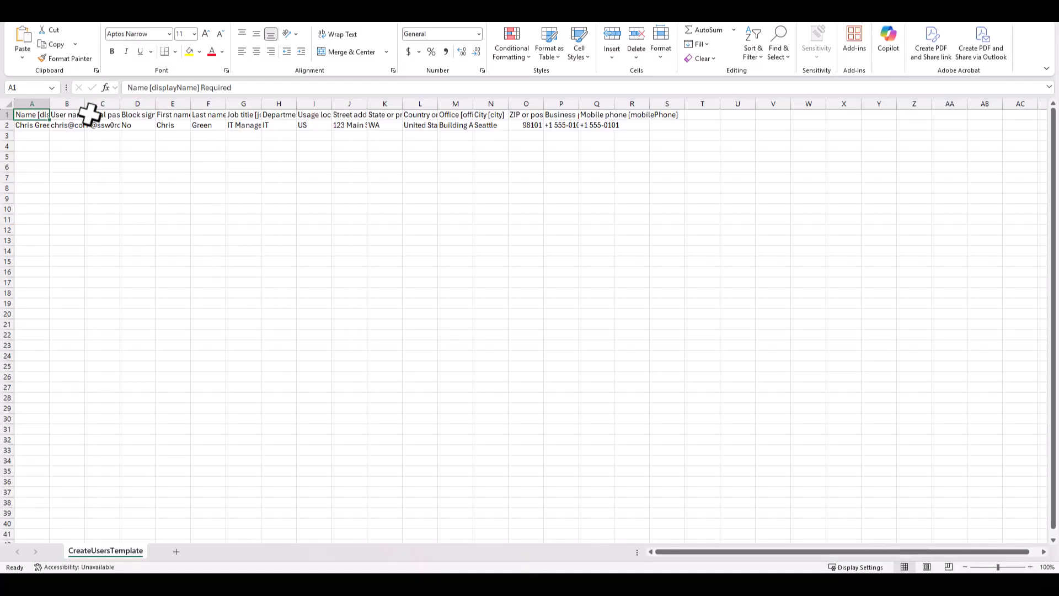
- Auto-fit the widths of all columns in the CreateUsersTemplate sheet
left_click(10, 104)
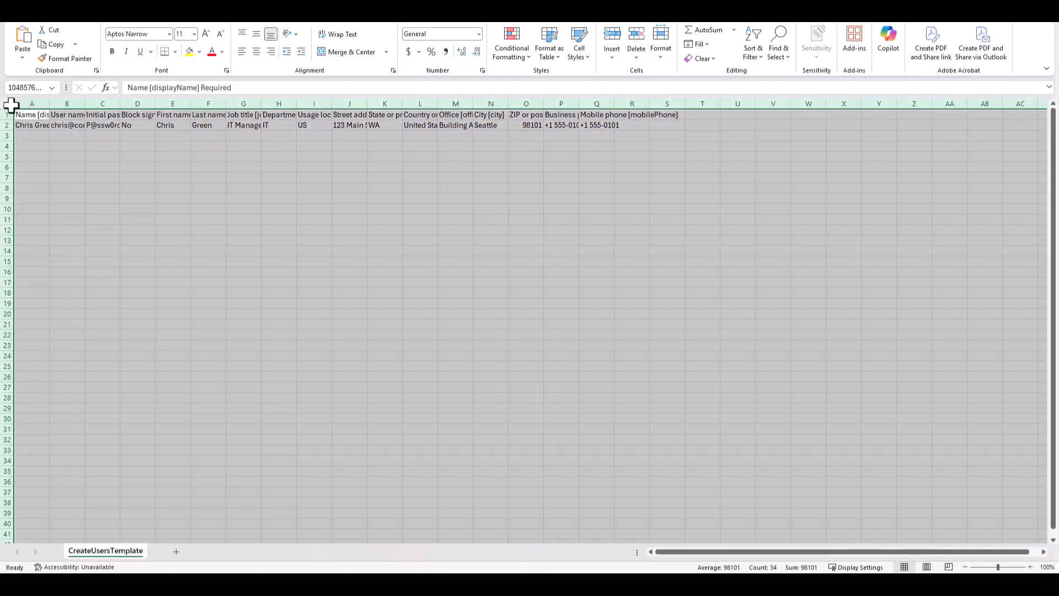
double_click(50, 104)
left_click(58, 126)
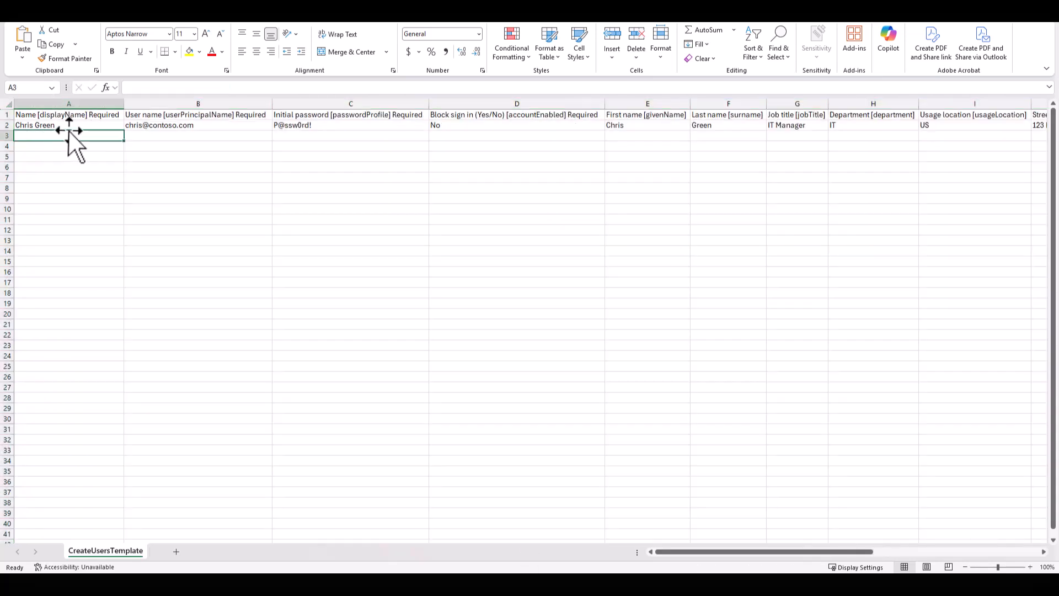
- Examine the template's header row and sample user row, including the required name, user name, initial password and block sign-in columns
left_click(161, 128)
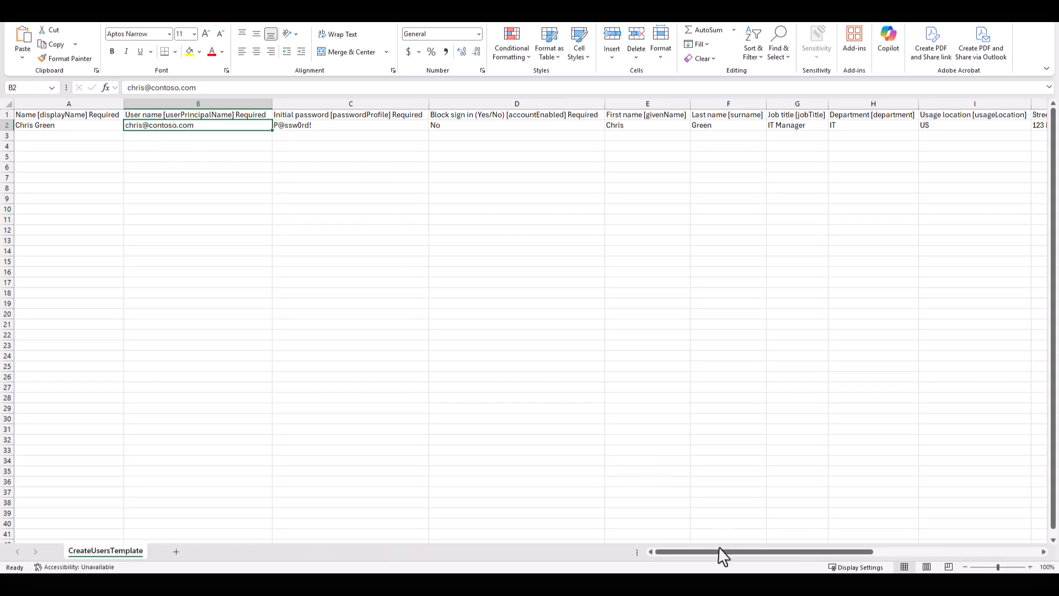
left_click_drag(732, 553, 699, 552)
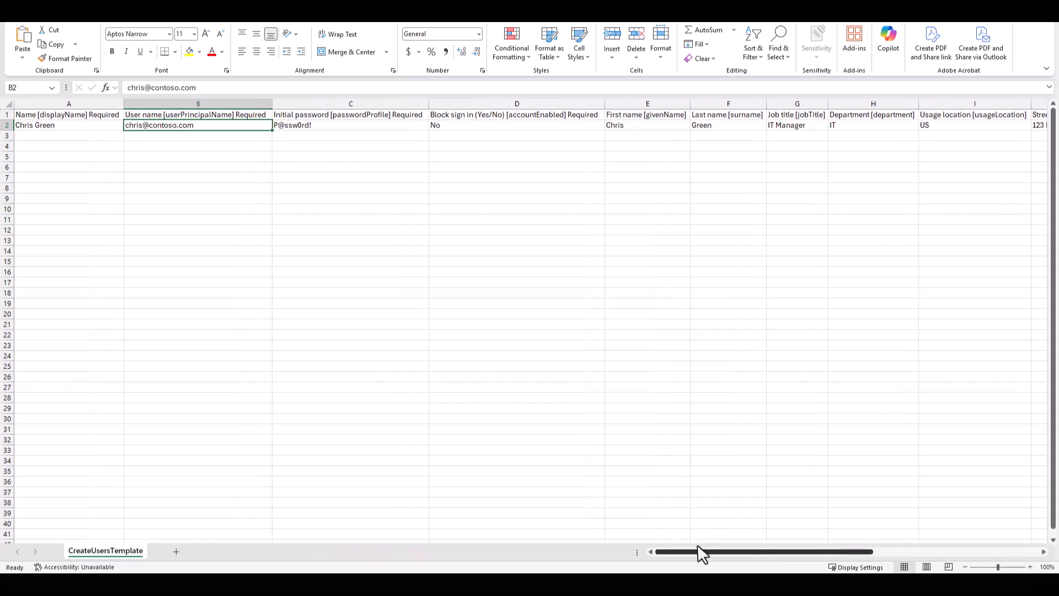
left_click(220, 114)
left_click(97, 116)
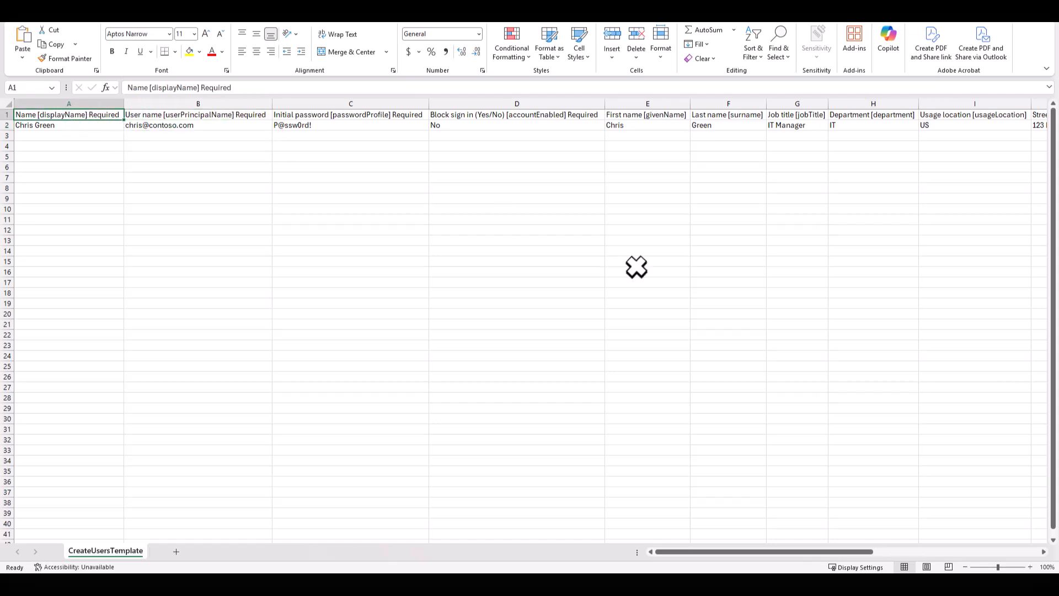
left_click_drag(766, 553, 715, 572)
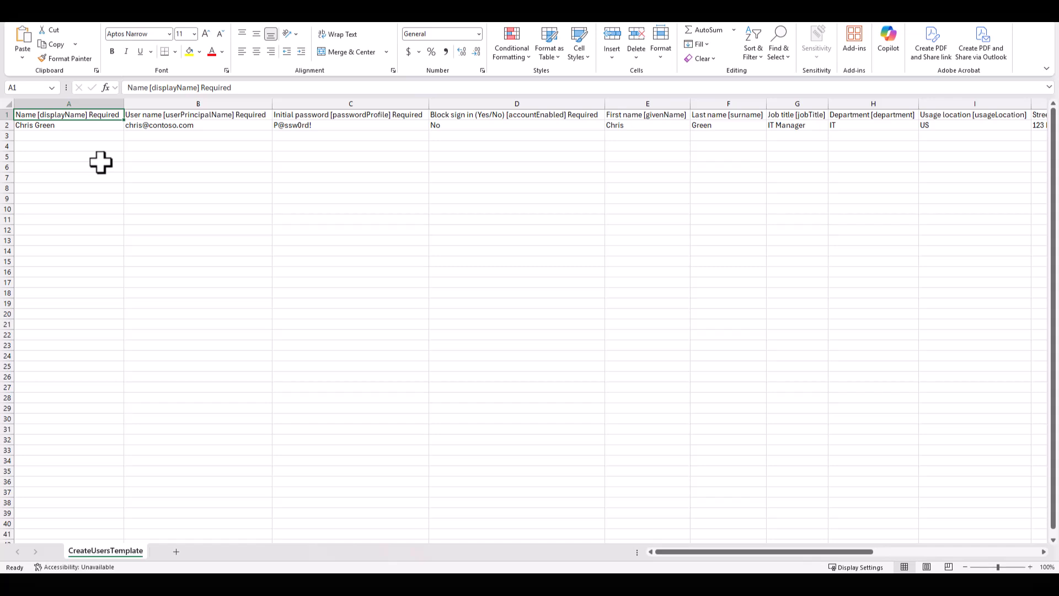
left_click(68, 144)
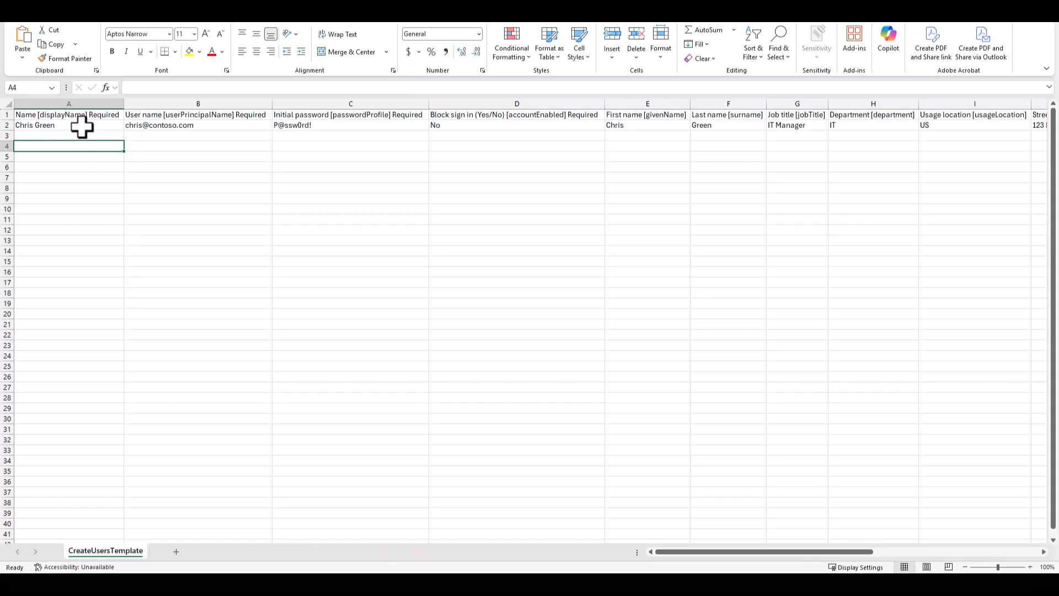
left_click_drag(84, 125, 483, 128)
left_click(94, 149)
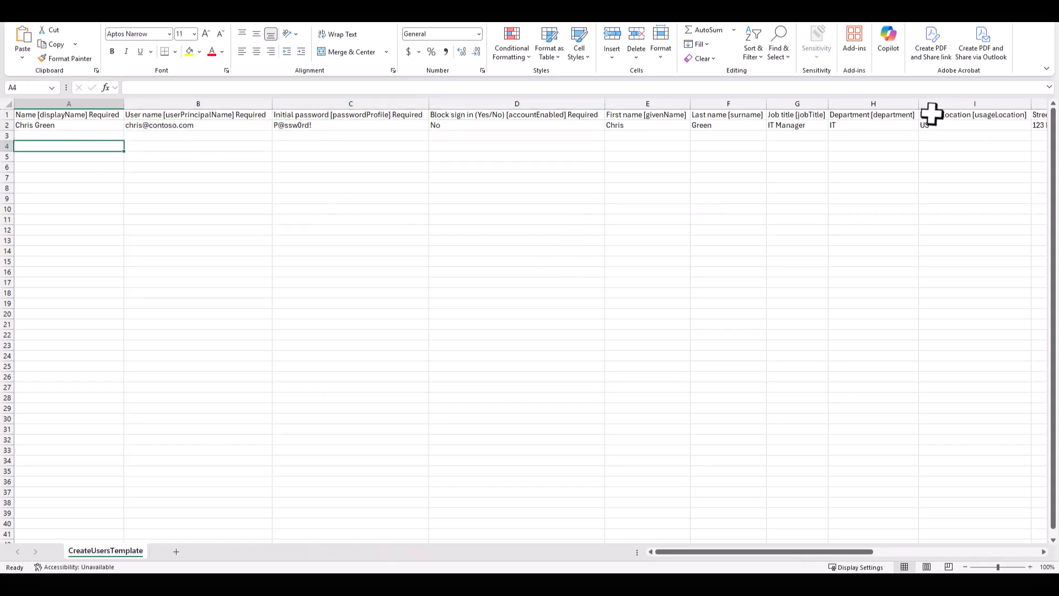
left_click(311, 124)
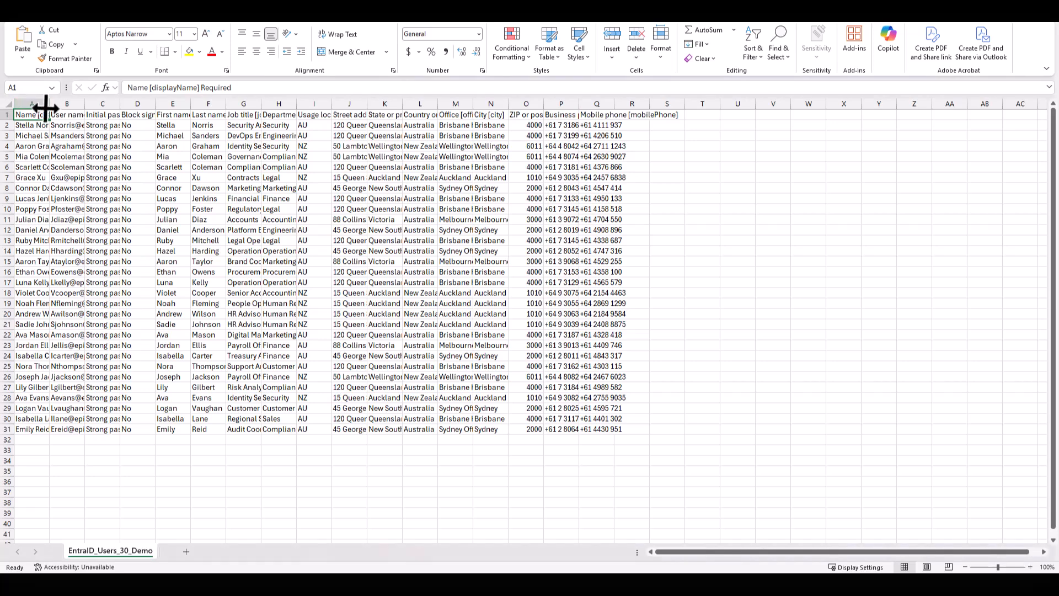
- Auto-fit the widths of all columns in the EntraID_Users_30_Demo sheet
left_click(8, 104)
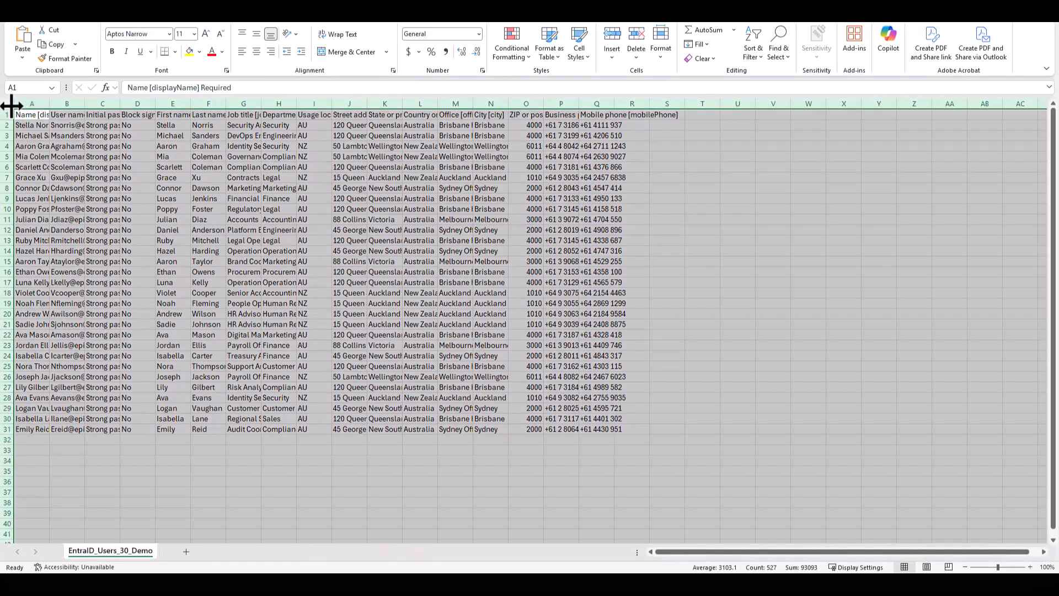
double_click(50, 104)
left_click(69, 166)
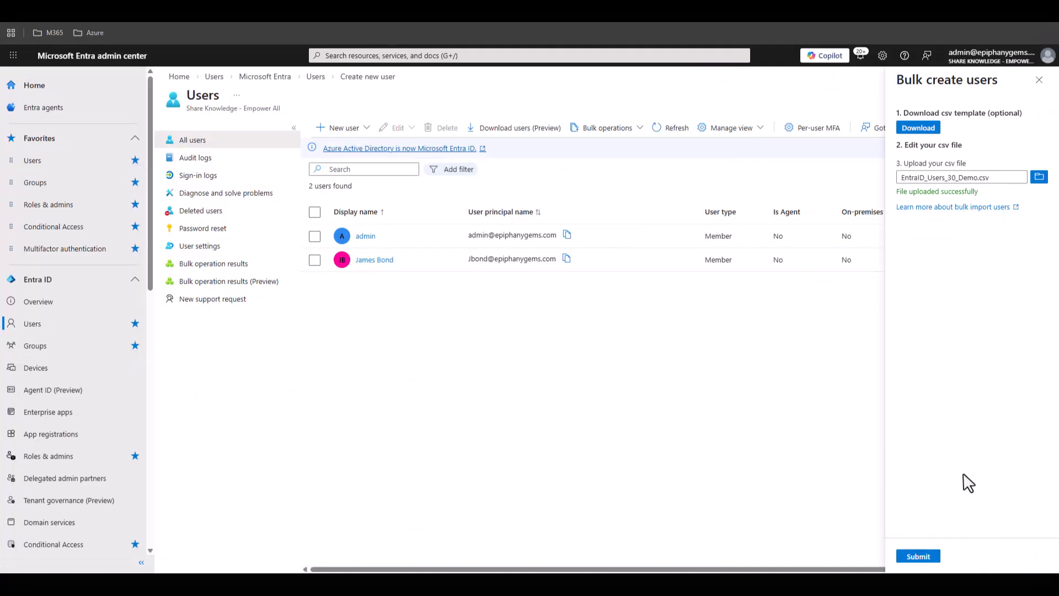
- In the Microsoft Entra admin center, submit the bulk user creation from EntraID_Users_30_Demo.csv and refresh its status in the bulk operation results preview
left_click(931, 558)
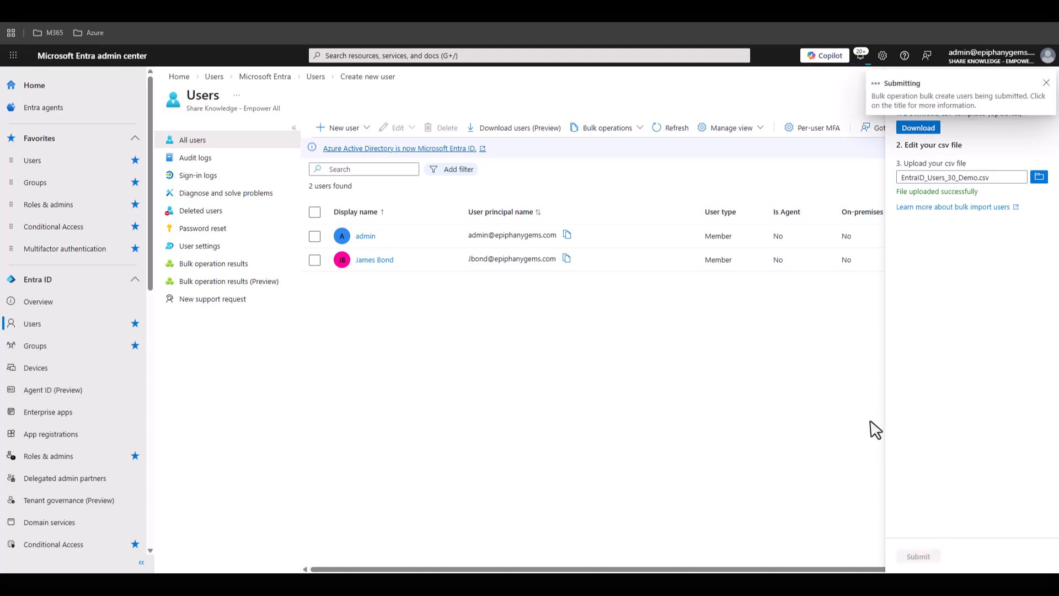
left_click(228, 282)
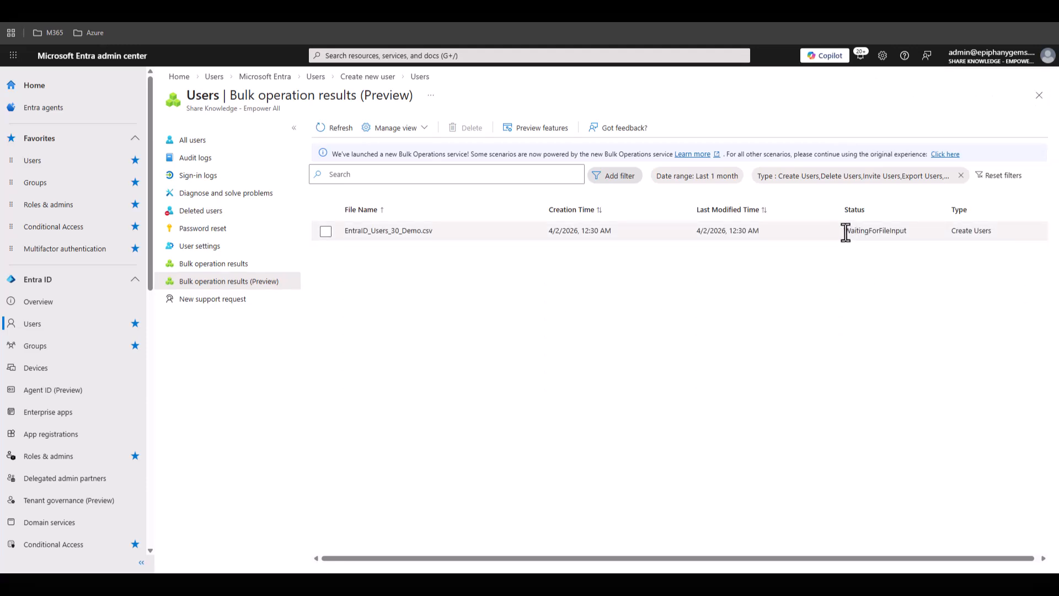
left_click_drag(846, 231, 905, 232)
left_click(789, 280)
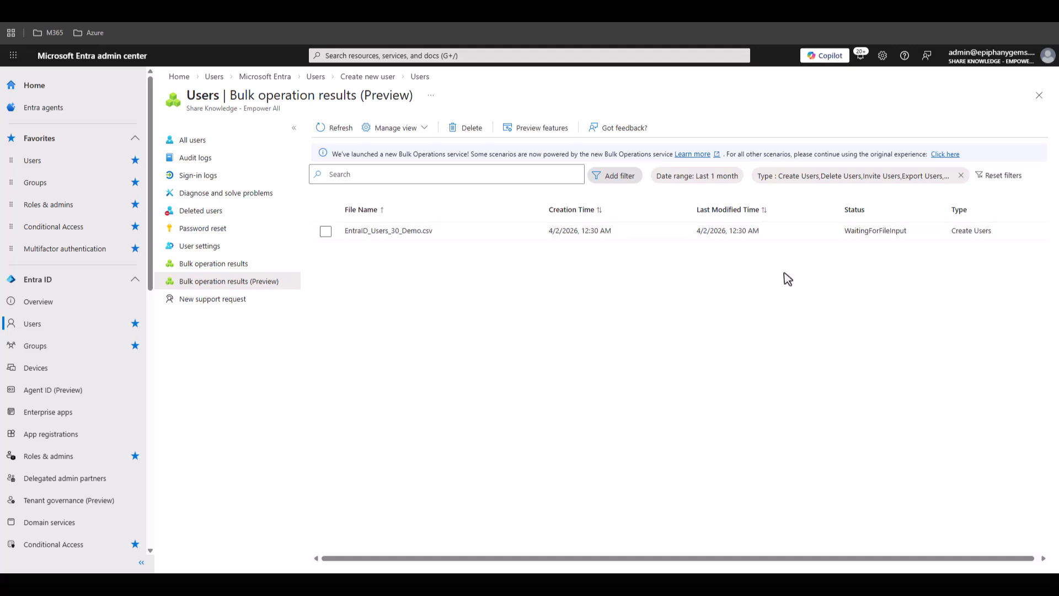
left_click(341, 130)
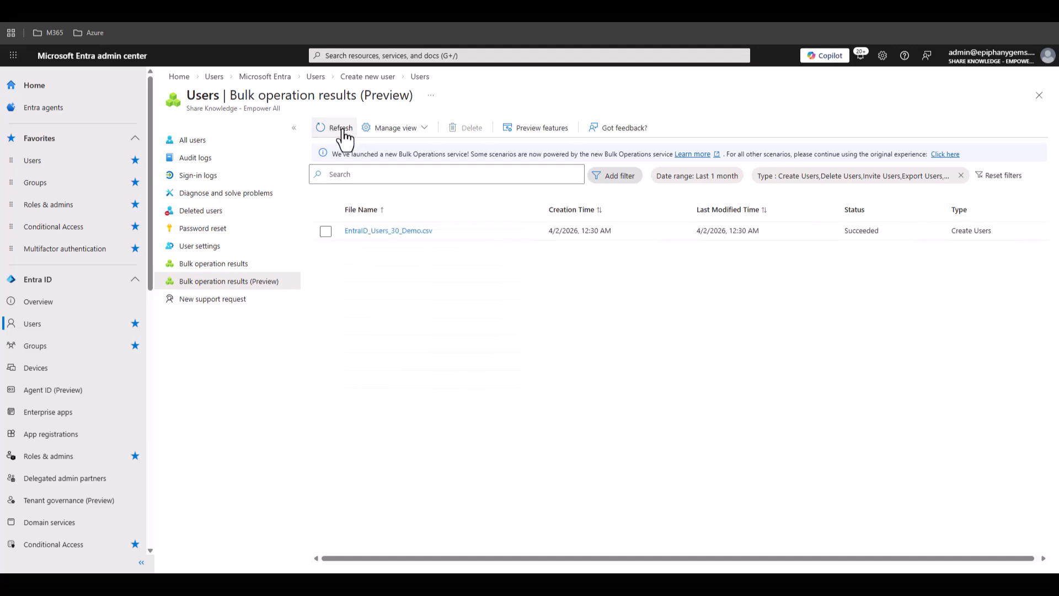
- Open the list of all users and look through the bulk-created accounts with their display names and user principal names
left_click(215, 143)
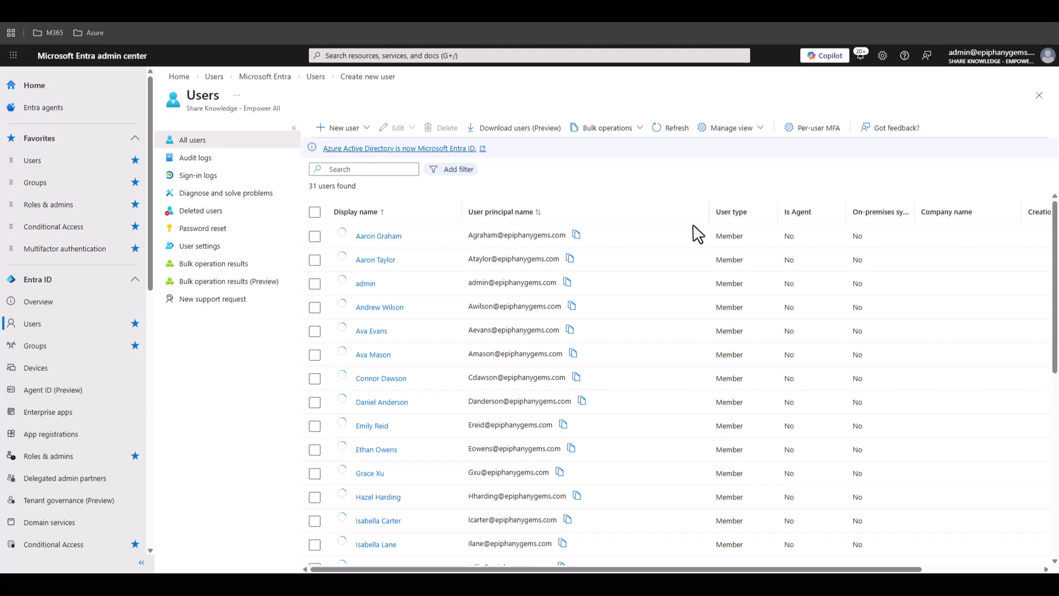
scroll(650, 264, "down", 2)
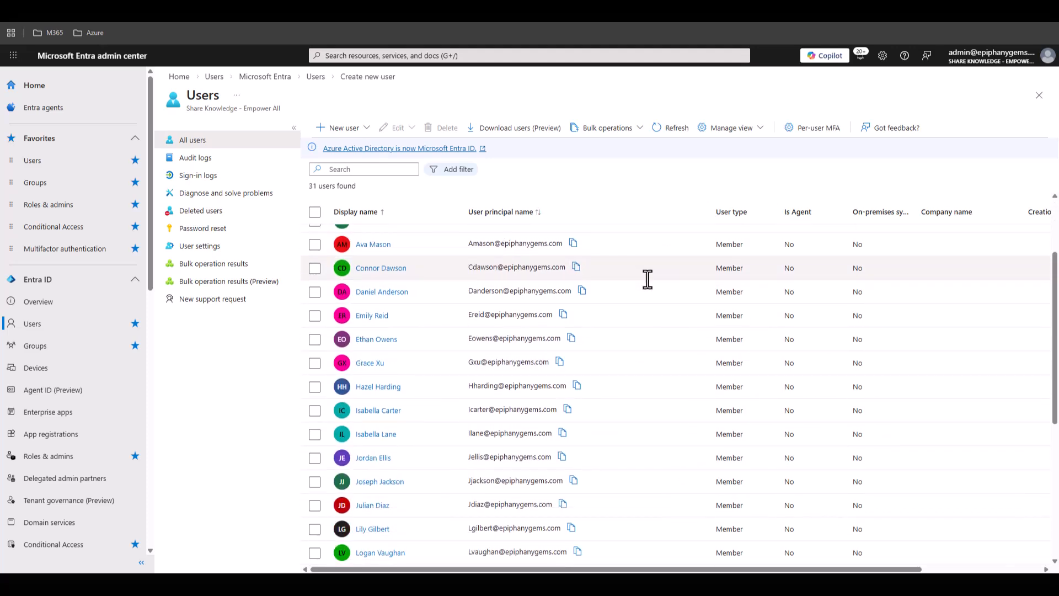
scroll(647, 279, "down", 2)
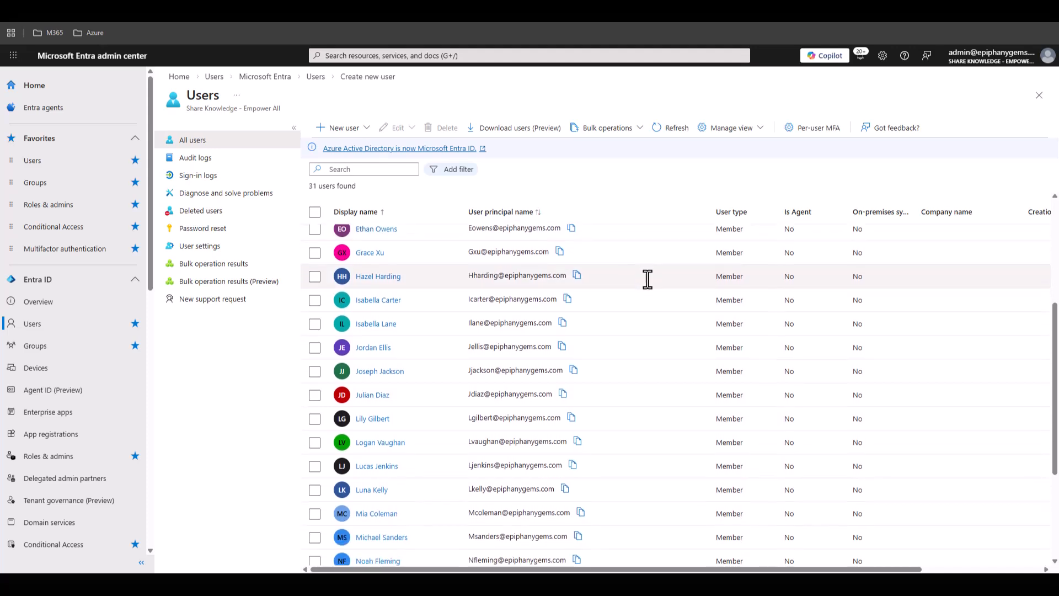
scroll(647, 279, "down", 1)
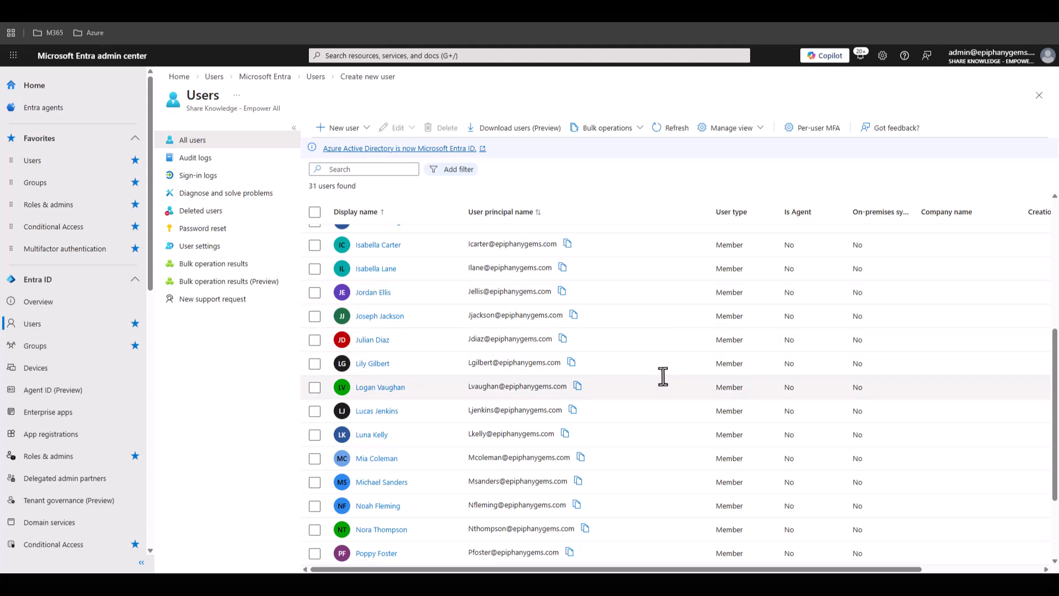
scroll(663, 376, "down", 2)
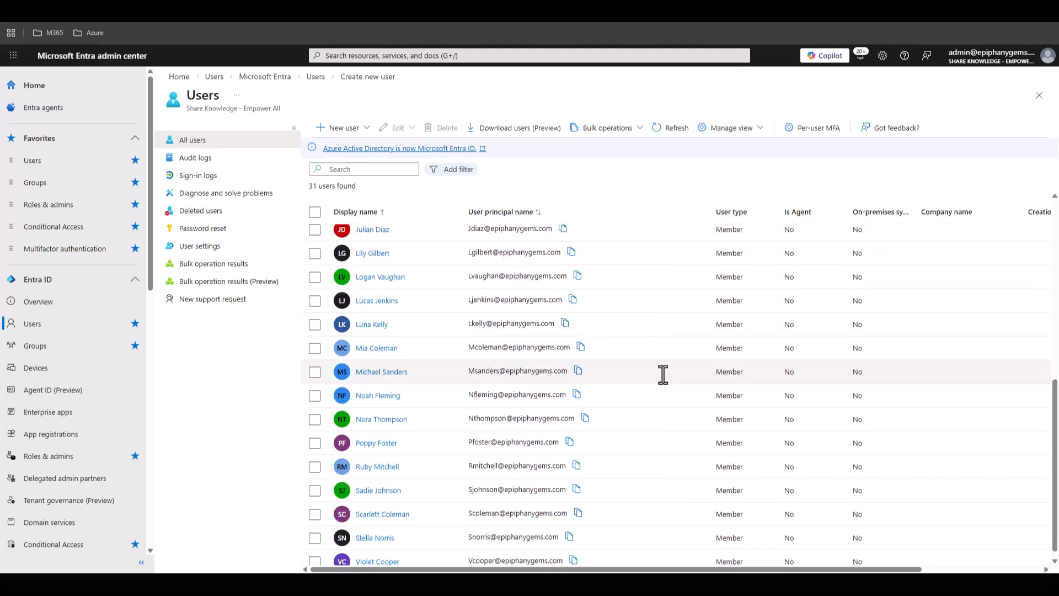